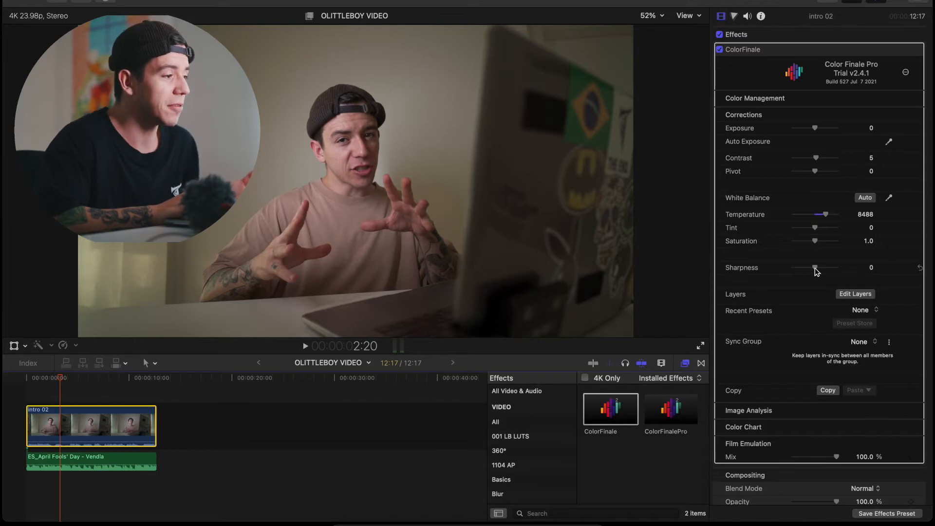
- Raise the ColorFinale sharpness to 30 and toggle the effect to compare the clip before and after
left_click_drag(816, 271, 821, 270)
left_click(719, 49)
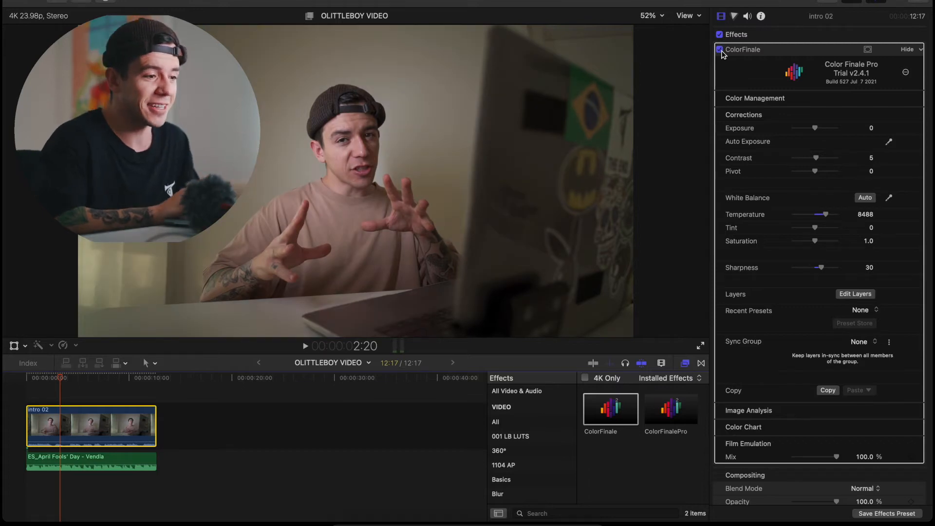
- Reset the ColorFinale temperature, sharpness and contrast corrections to their defaults
scroll(794, 246, "down", 2)
scroll(794, 247, "down", 2)
scroll(794, 247, "up", 3)
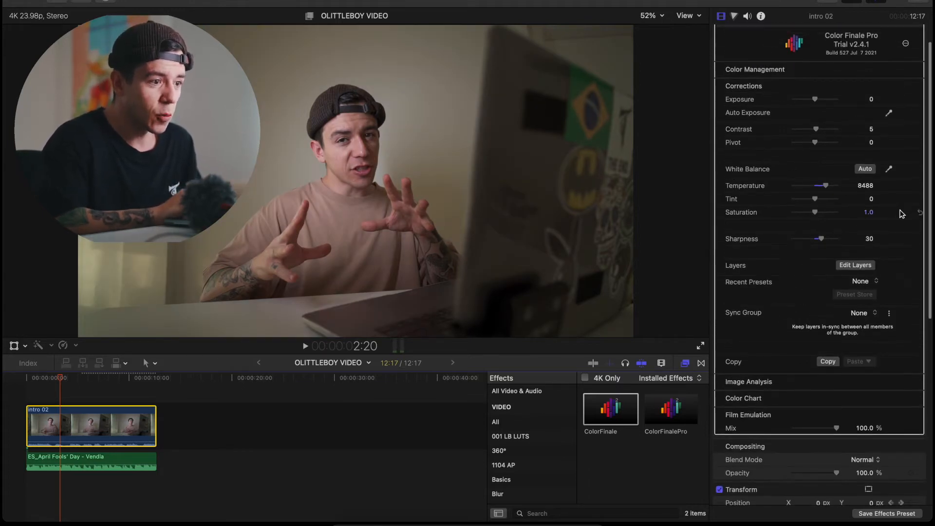
left_click(917, 189)
left_click(917, 241)
left_click(917, 132)
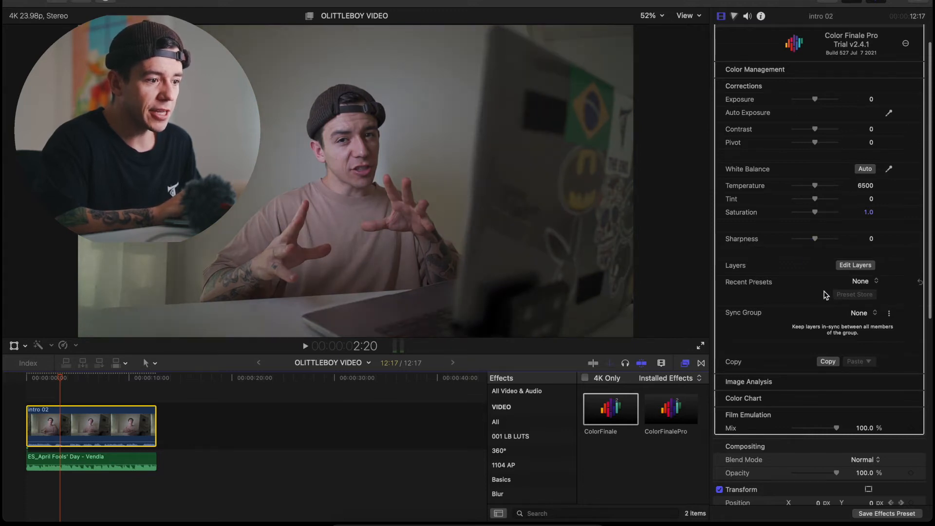
- Add a Curves layer in the ColorFinale layer editor and display the video scopes
scroll(835, 271, "up", 2)
left_click(849, 295)
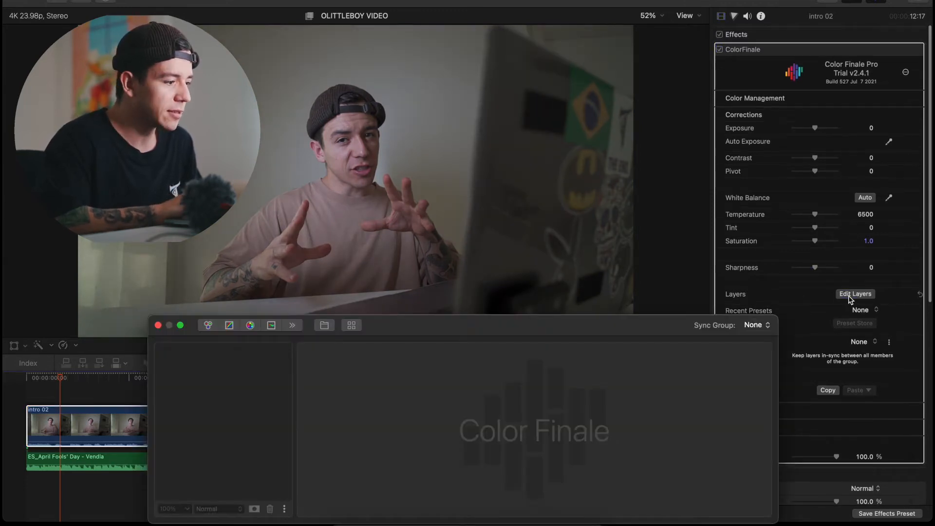
left_click_drag(480, 325, 458, 326)
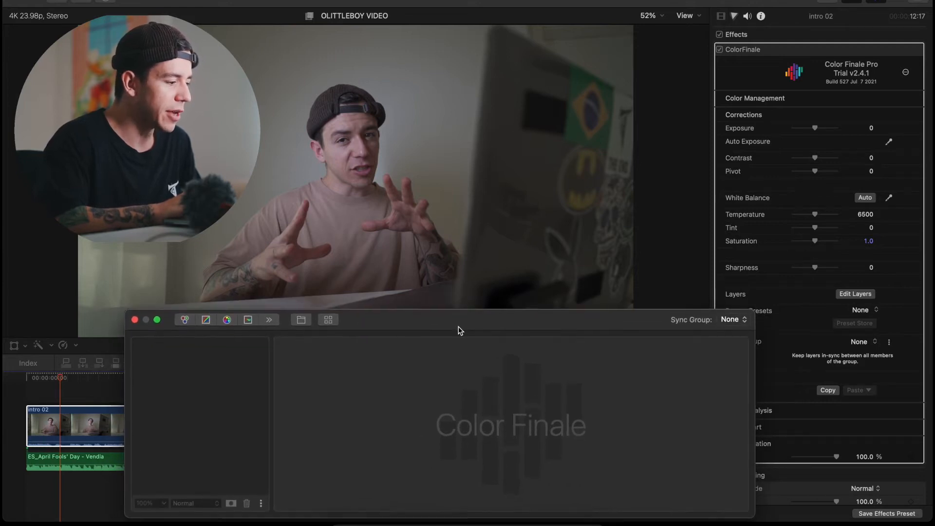
left_click(206, 317)
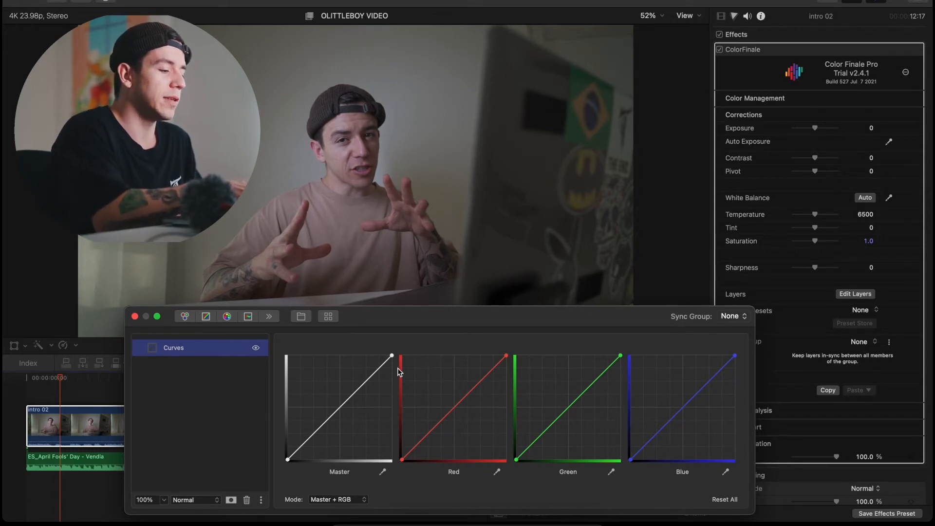
key("super+7")
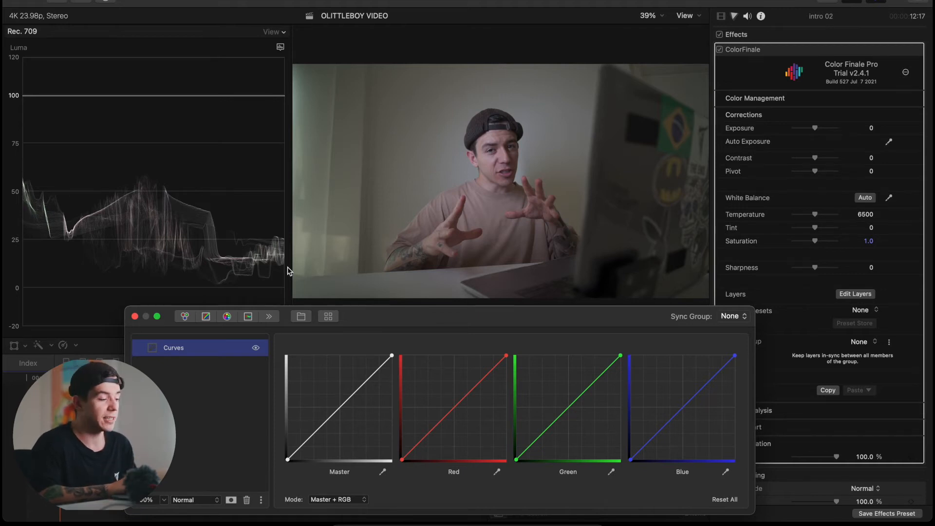
- Shape the Master curve into a gentle S with slightly lifted blacks, and compare the image with the Curves layer hidden
left_click_drag(315, 431, 322, 436)
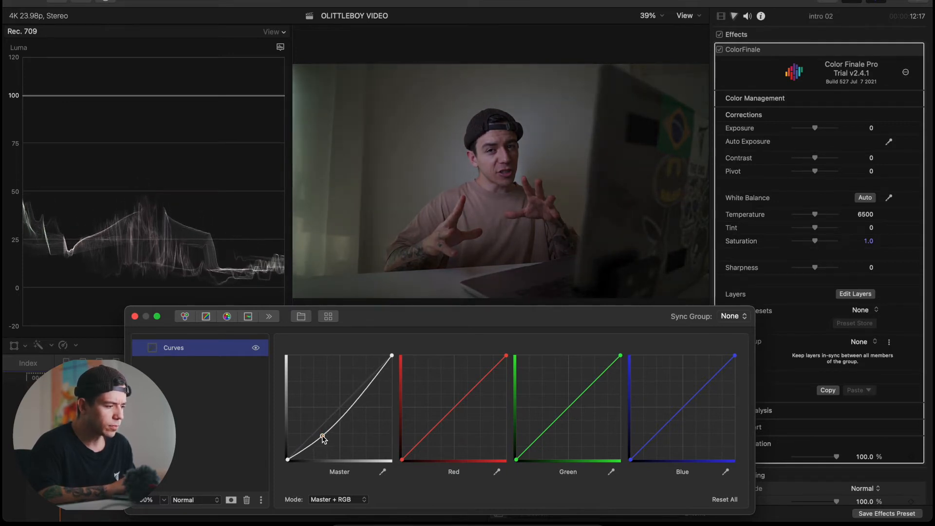
left_click_drag(363, 392, 358, 390)
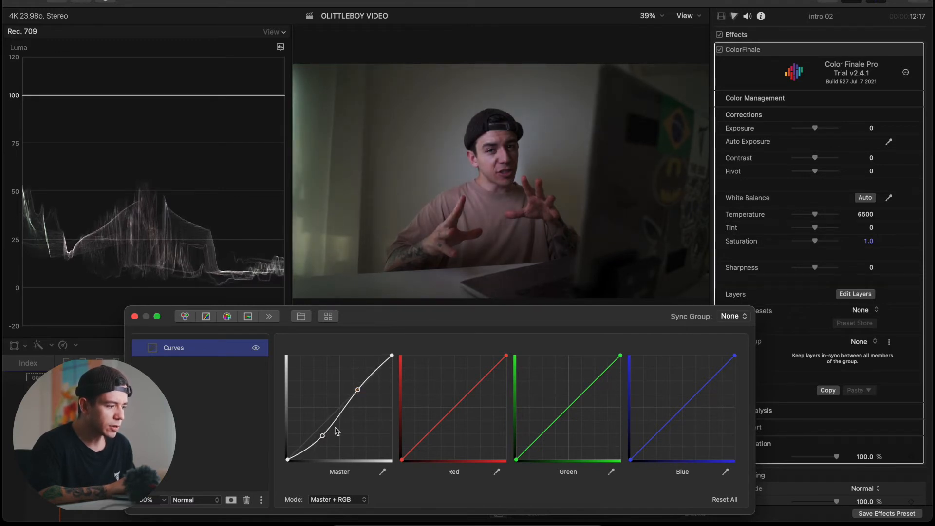
mouse_move(323, 436)
left_mouse_down()
mouse_move(287, 456)
mouse_move(314, 439)
left_mouse_up()
left_click(287, 459)
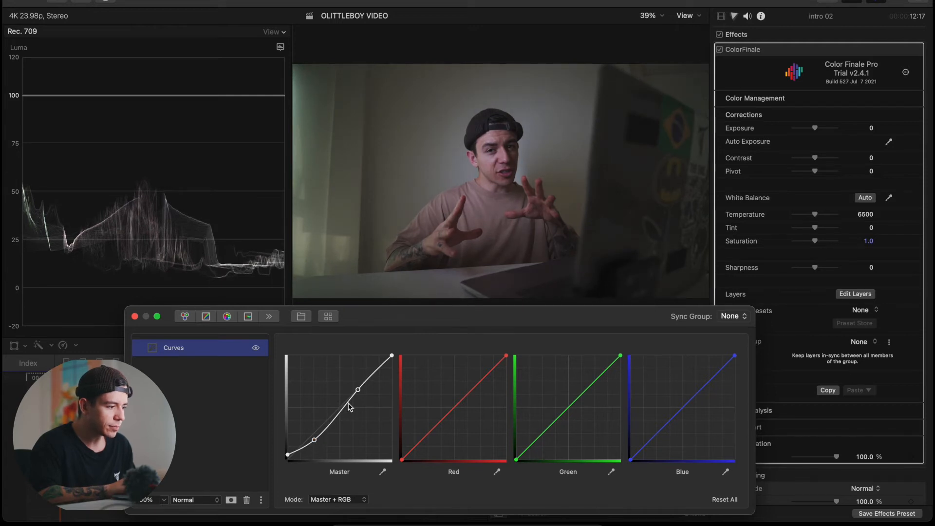
left_click_drag(381, 370, 376, 368)
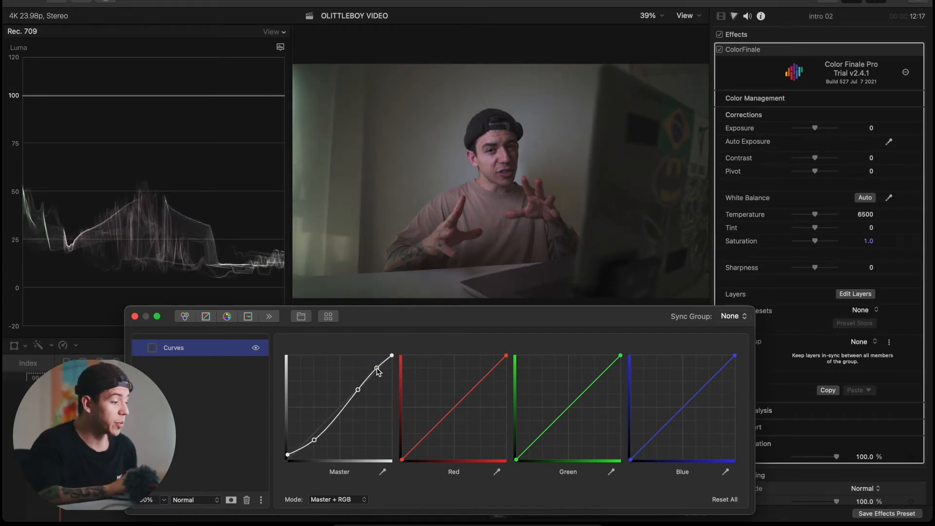
left_click(255, 347)
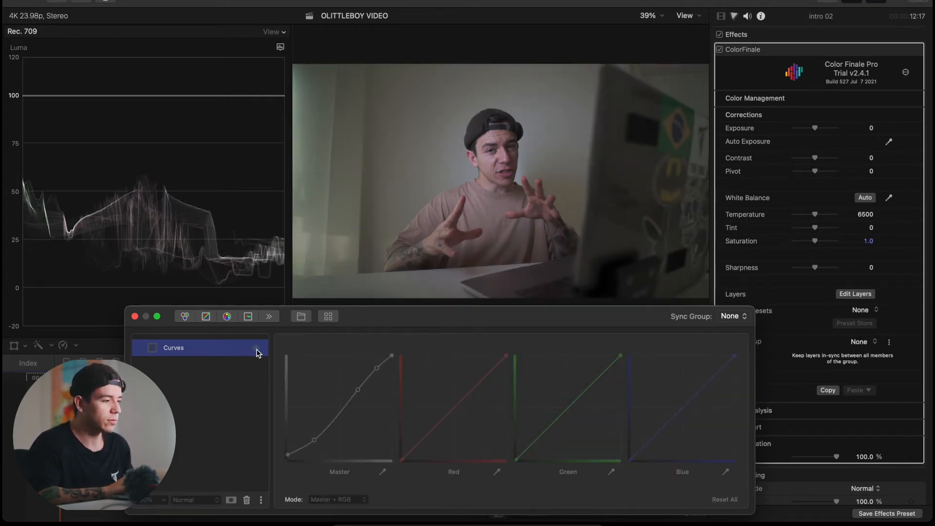
left_click(256, 348)
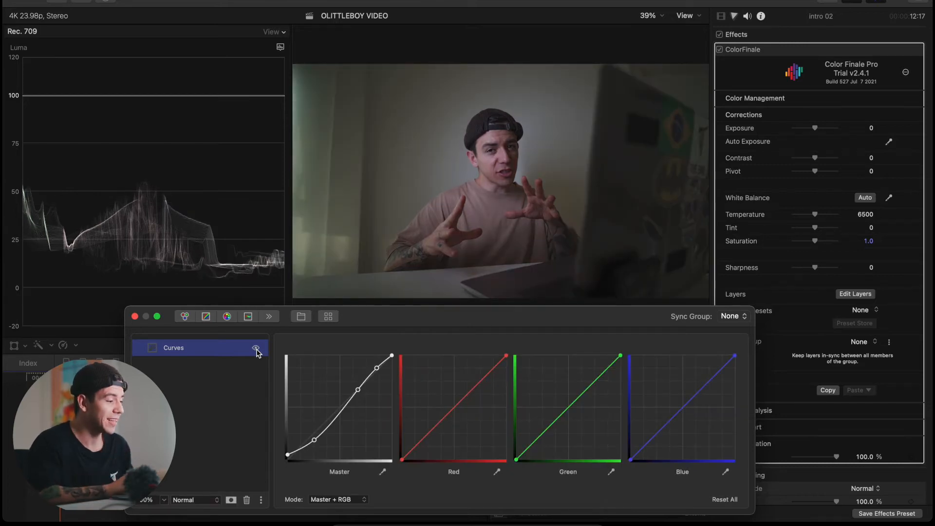
- Add a Color Wheels layer with overall saturation at 1.21 and the Lift master raised to 0.05
left_click(210, 384)
left_click(197, 348)
left_click(185, 318)
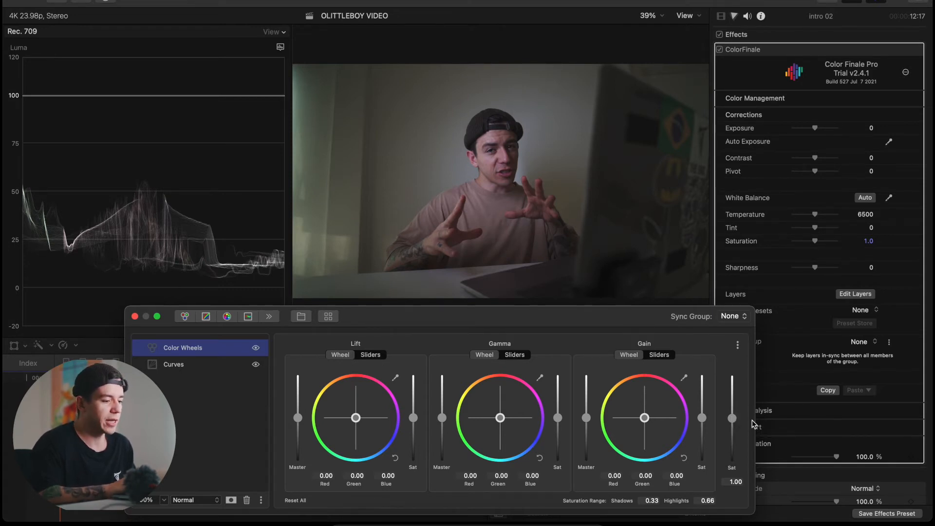
left_click_drag(734, 418, 734, 412)
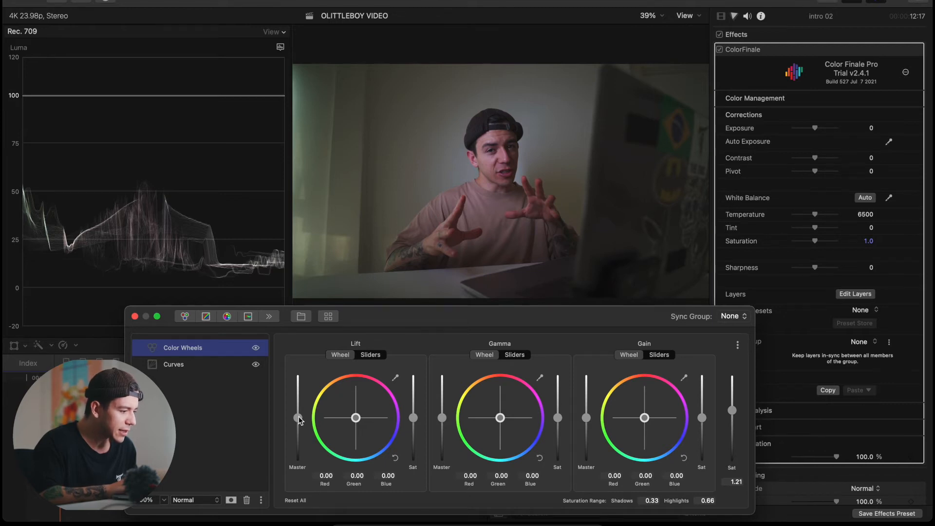
left_click_drag(299, 417, 299, 418)
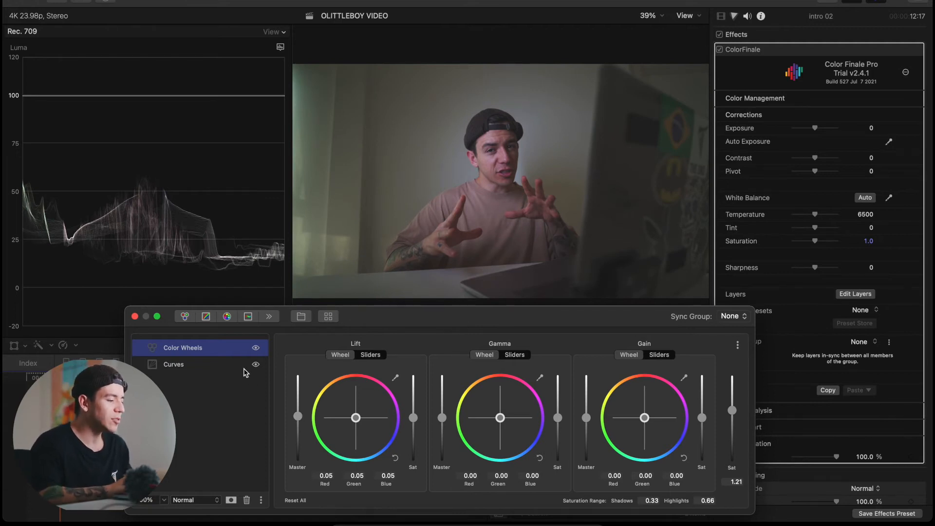
- Add a Six Vectors layer and set the yellow vector's hue to 0.213 and saturation to -0.042
left_click(226, 317)
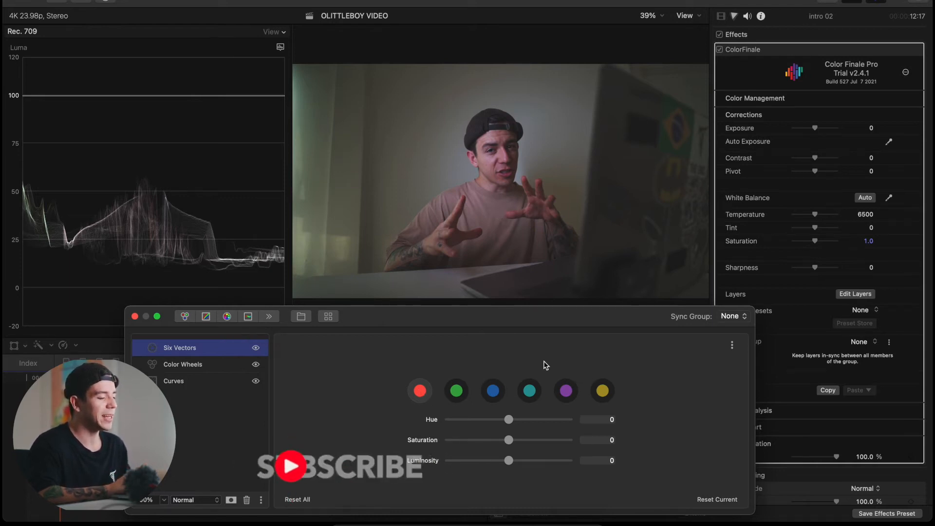
left_click(602, 391)
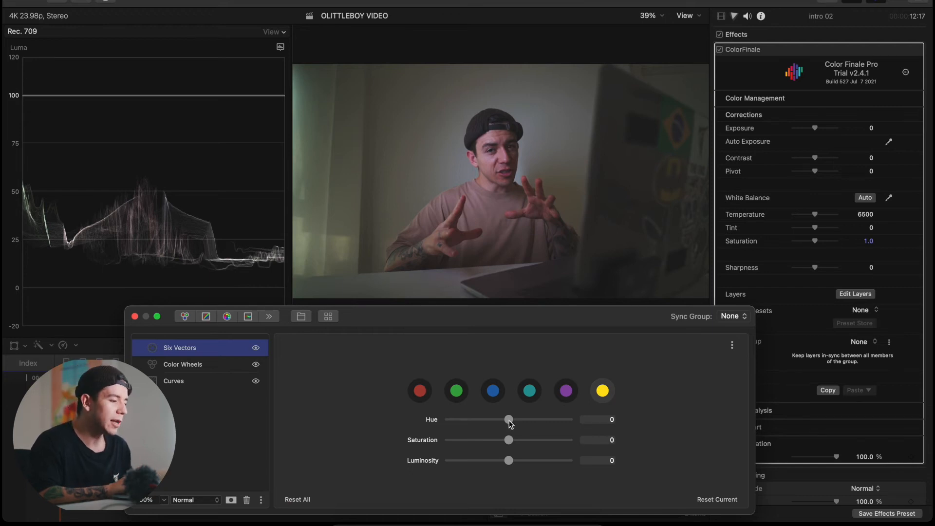
left_click_drag(509, 421, 506, 442)
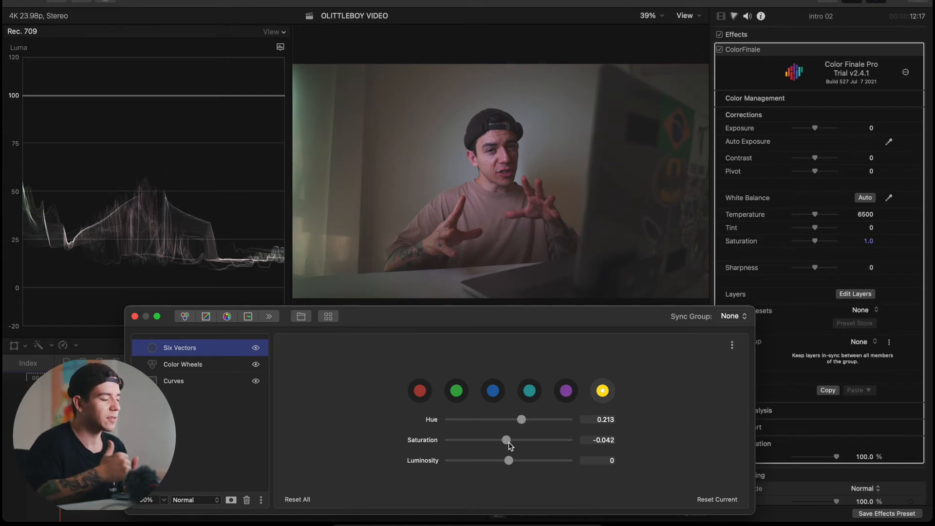
left_click(219, 401)
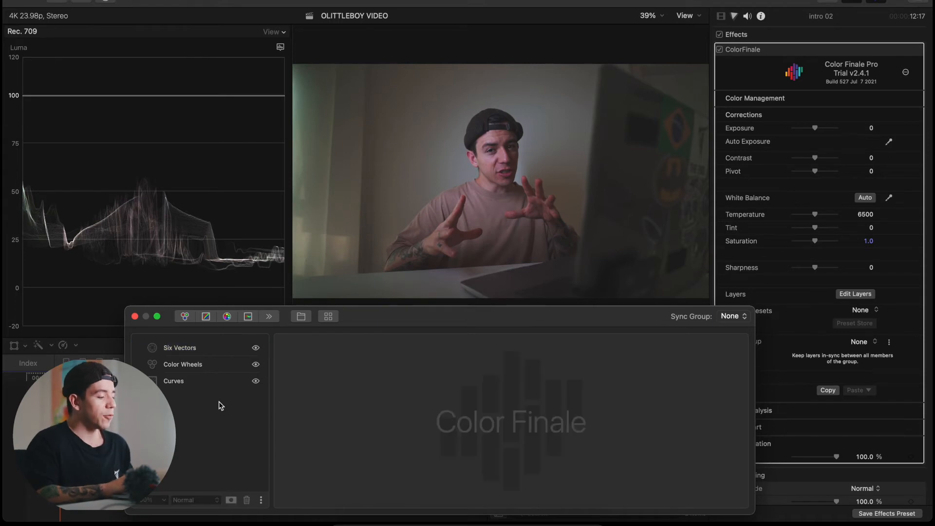
left_click(224, 353)
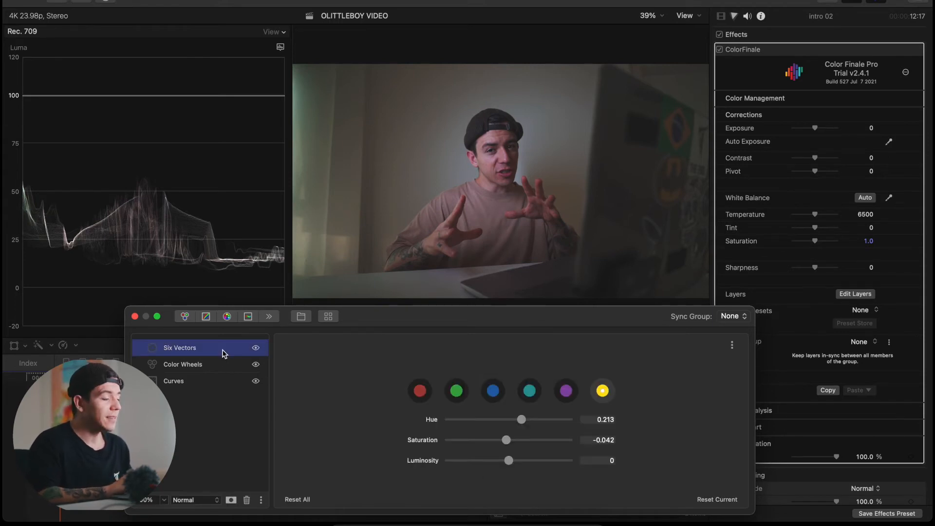
- Look through the LUT gallery previews and close it without inserting any LUT
left_click(327, 319)
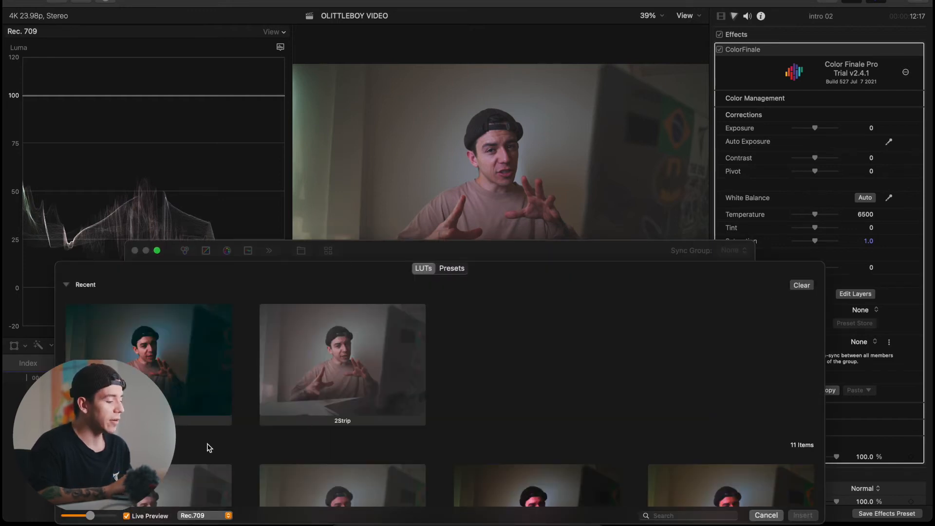
scroll(225, 446, "down", 6)
scroll(226, 446, "up", 3)
left_click(766, 515)
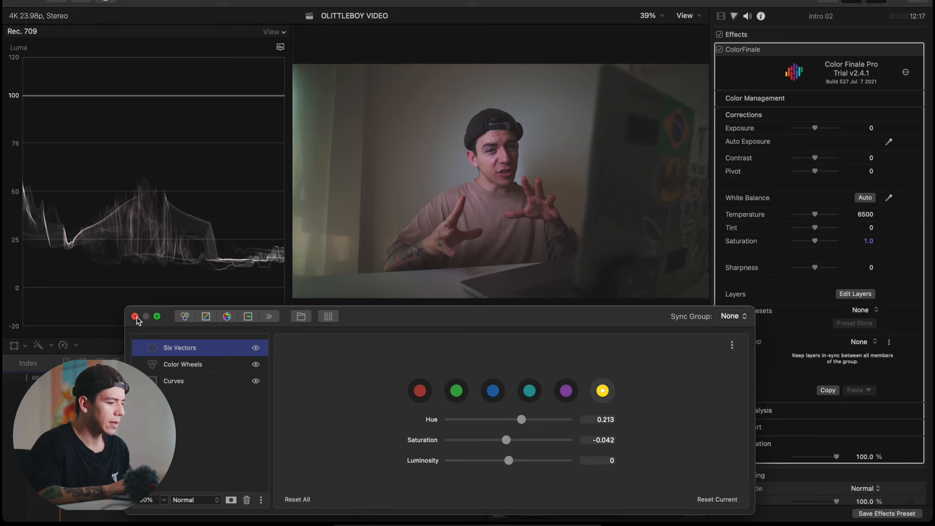
- Review the LUT search folders in the ColorFinale preferences, including the Film Looks entry and the option to add a folder
left_click(903, 74)
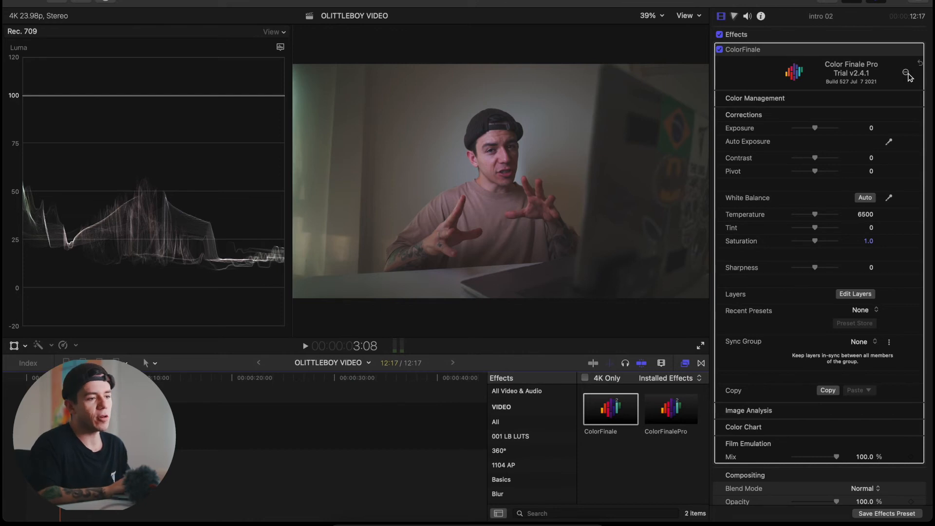
left_click(906, 74)
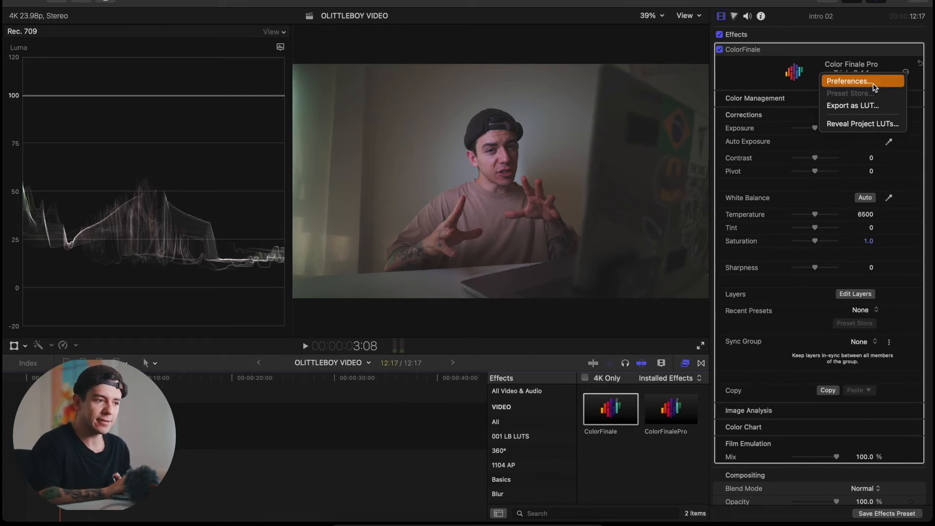
left_click(873, 82)
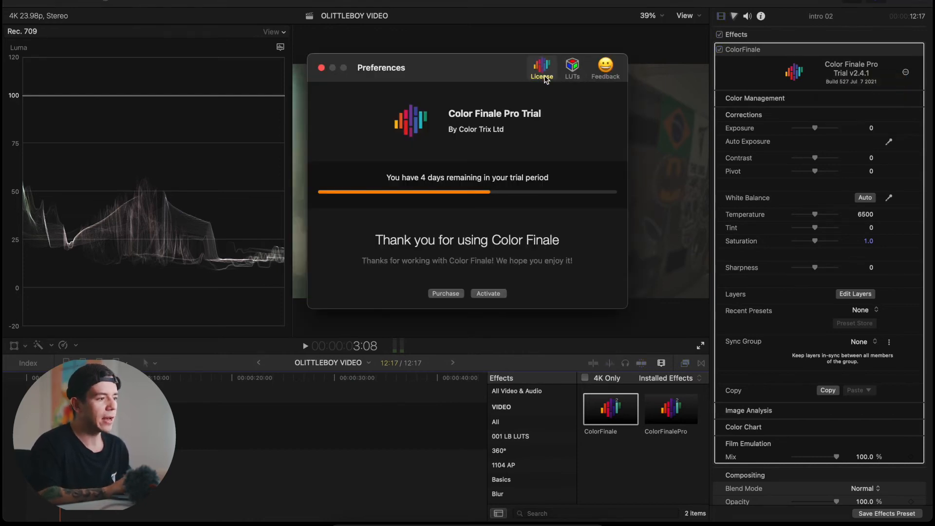
left_click(572, 78)
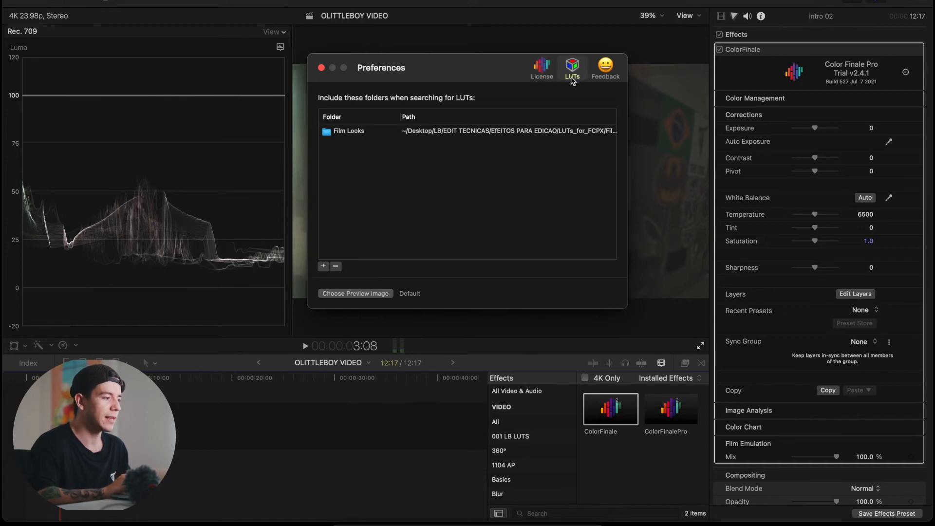
left_click(324, 267)
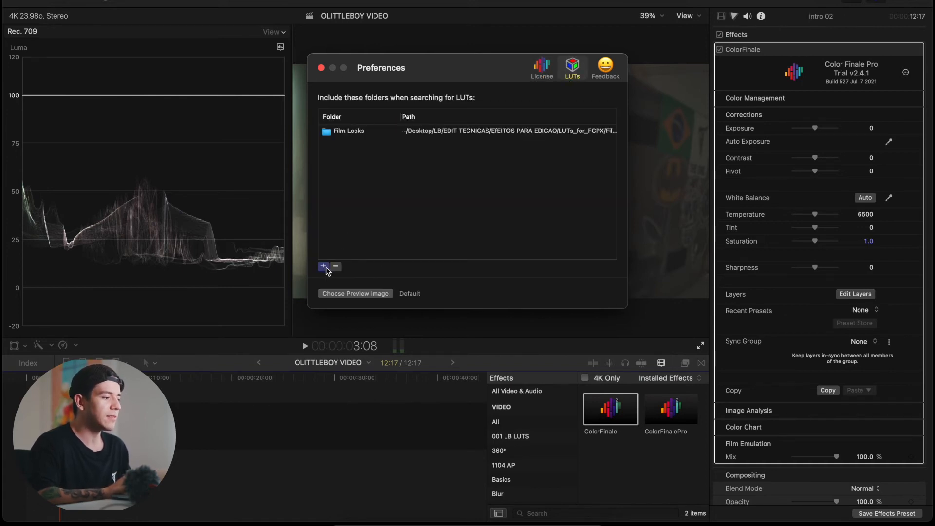
left_click(613, 313)
left_click(441, 135)
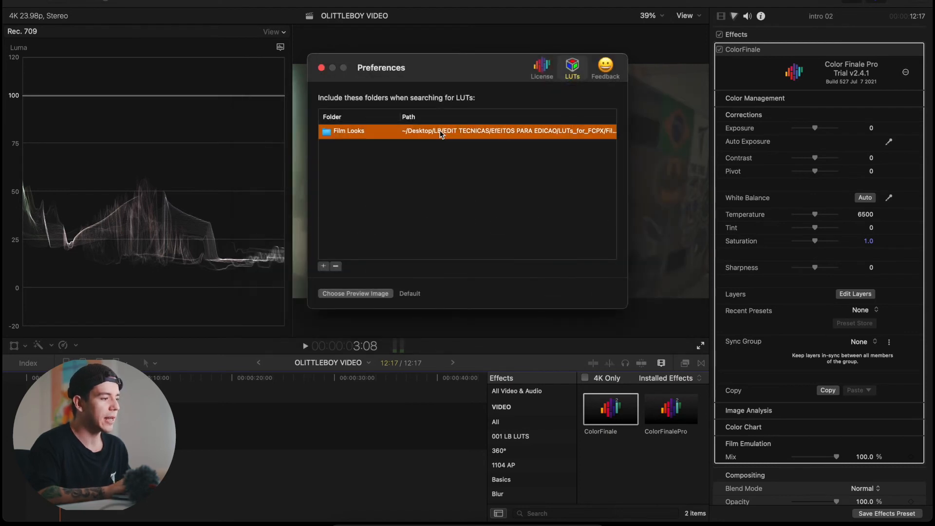
left_click(321, 68)
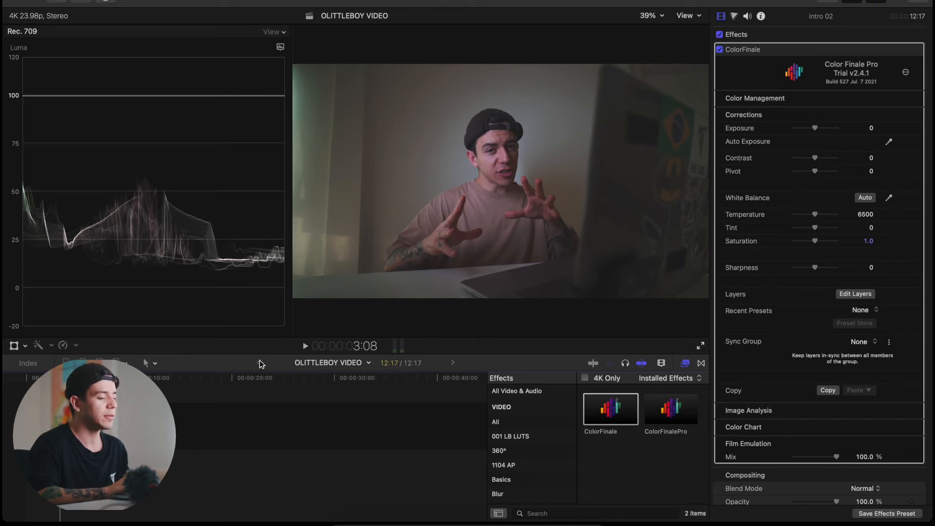
- Insert the Fuji3513 - Rec709 LUT from the Film Looks folder as a layer and reduce its opacity to 31%
left_click(861, 294)
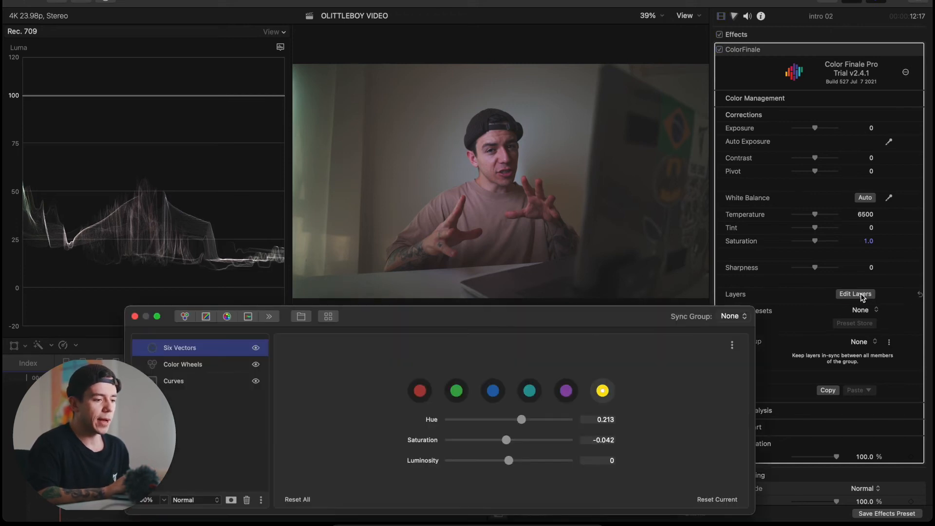
left_click(328, 317)
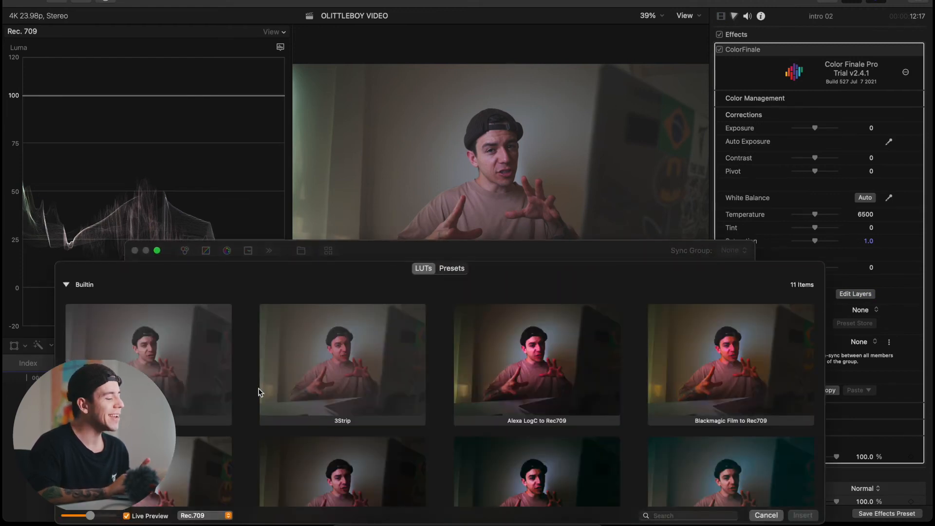
left_click(539, 382)
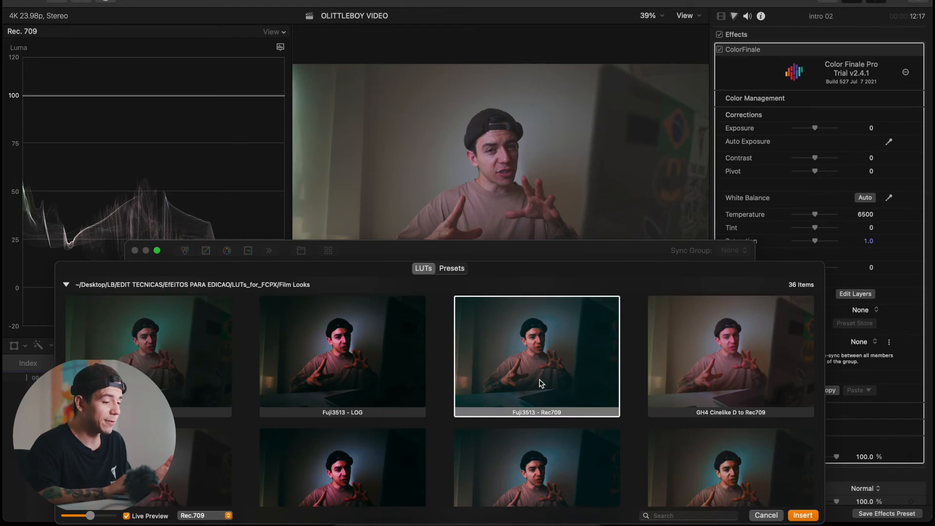
scroll(539, 383, "down", 5)
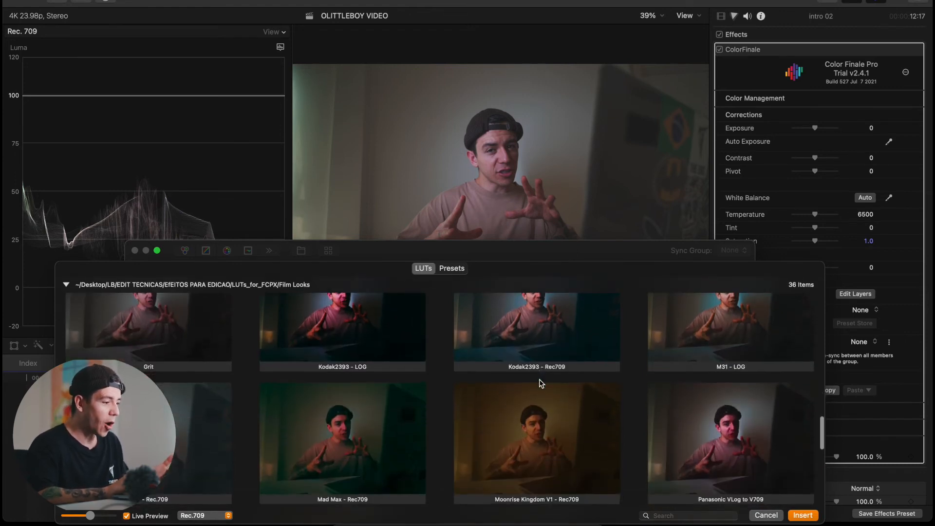
scroll(540, 383, "up", 5)
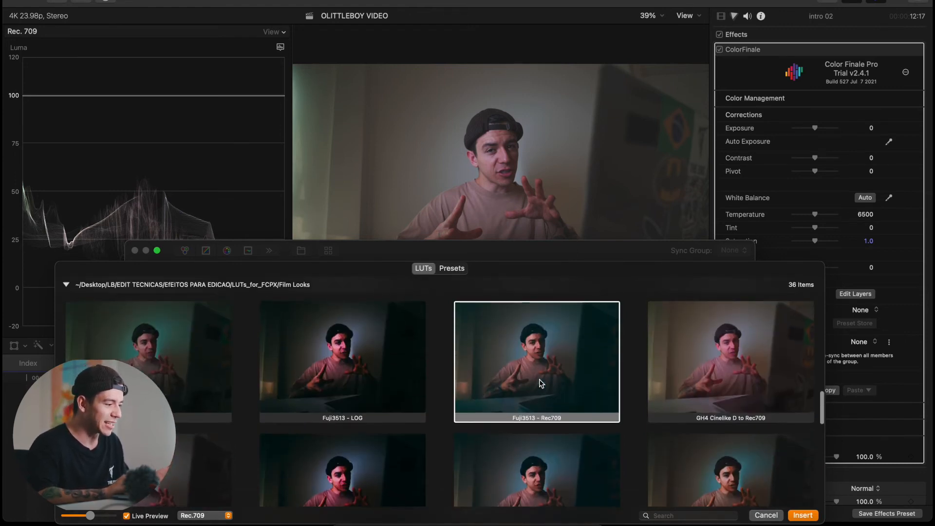
scroll(541, 384, "down", 1)
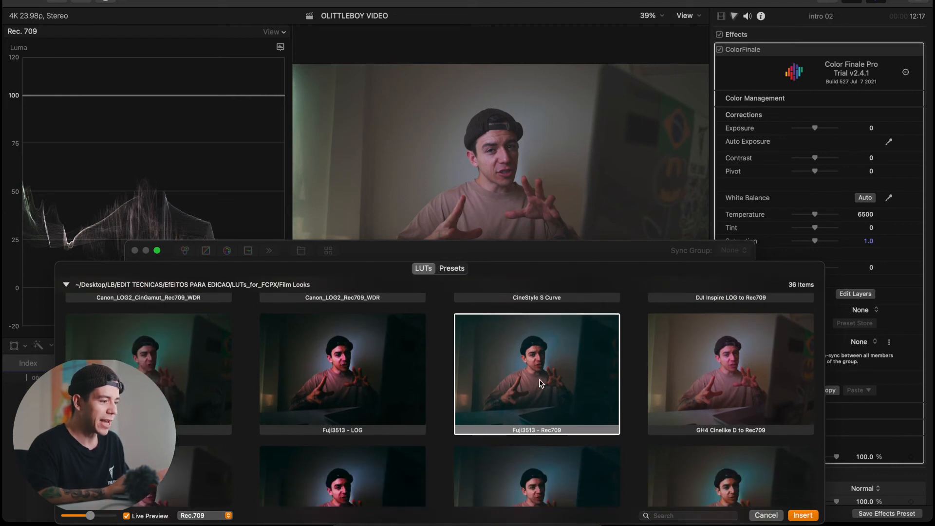
scroll(634, 429, "up", 4)
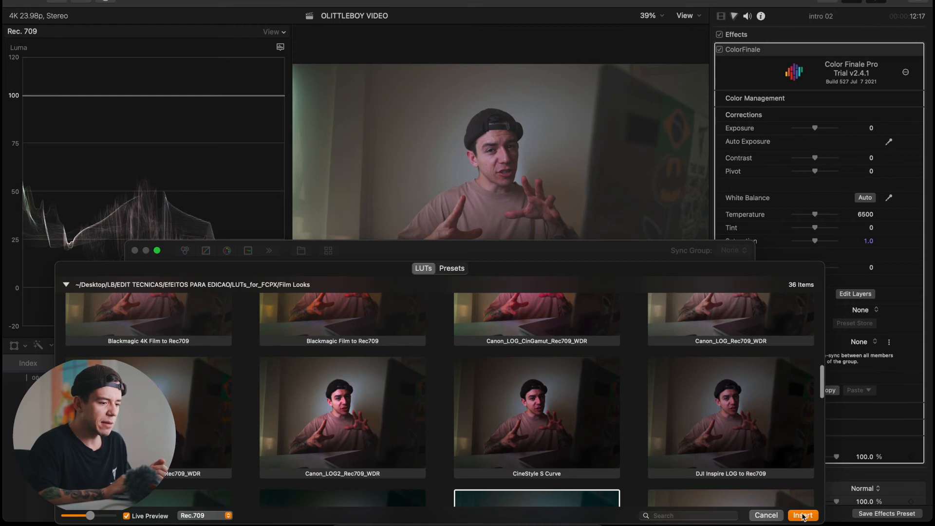
left_click(802, 515)
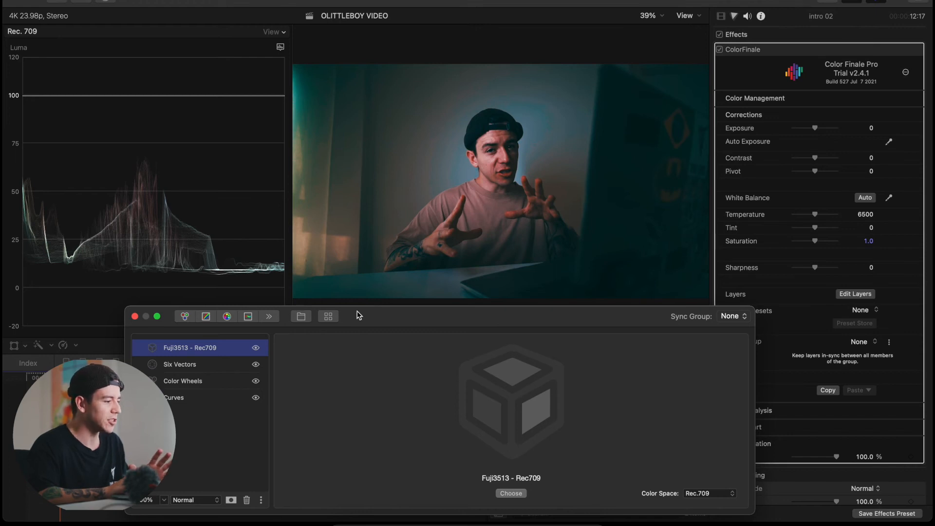
left_click(163, 499)
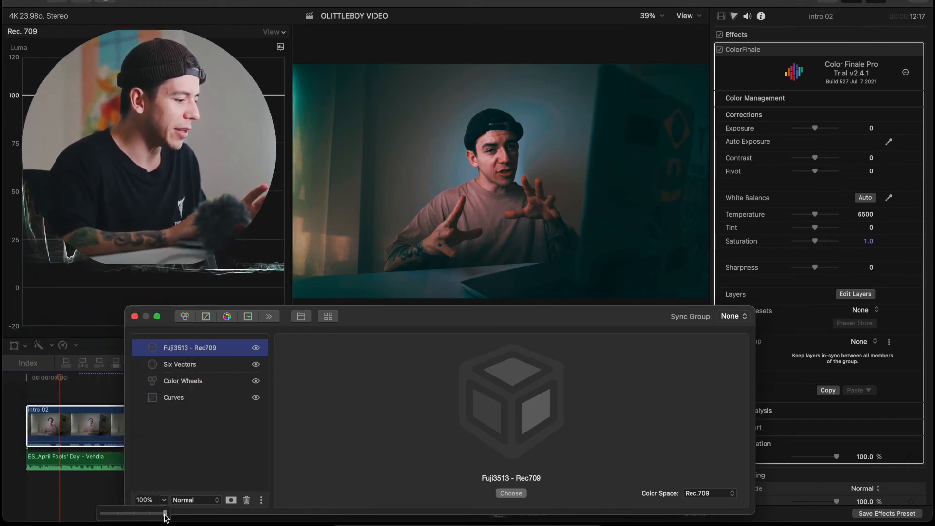
left_click_drag(165, 513, 122, 515)
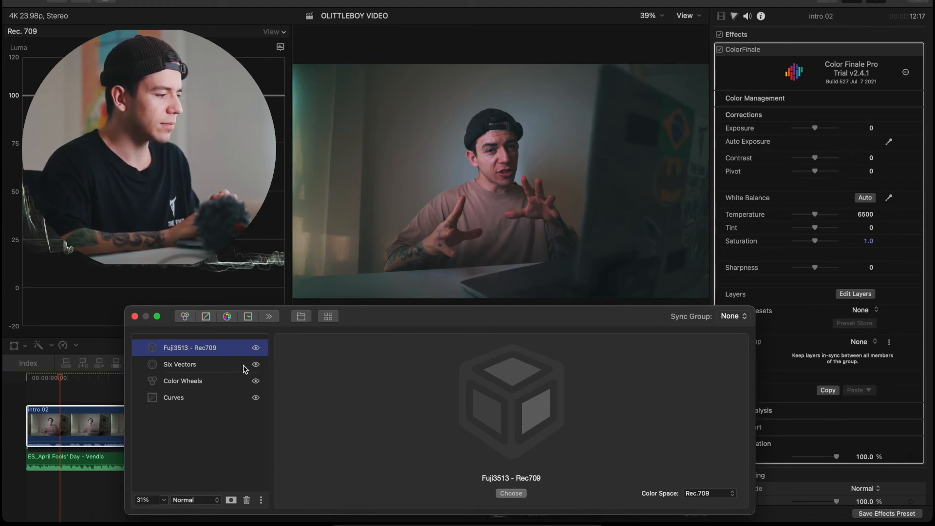
- Refine the master curve in the Curves layer by slightly raising its shadow and highlight points
left_click(224, 368)
left_click(212, 381)
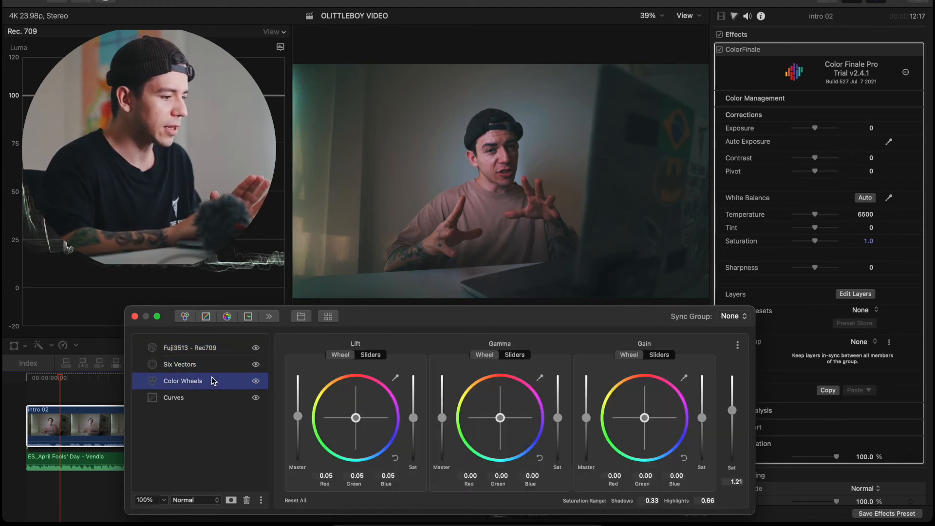
left_click(208, 398)
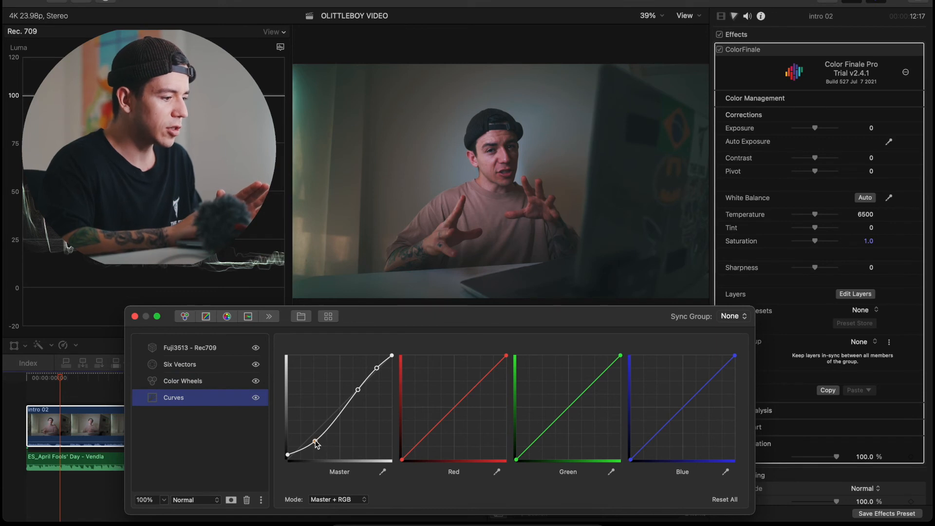
left_click_drag(316, 442, 314, 441)
left_click_drag(379, 370, 377, 368)
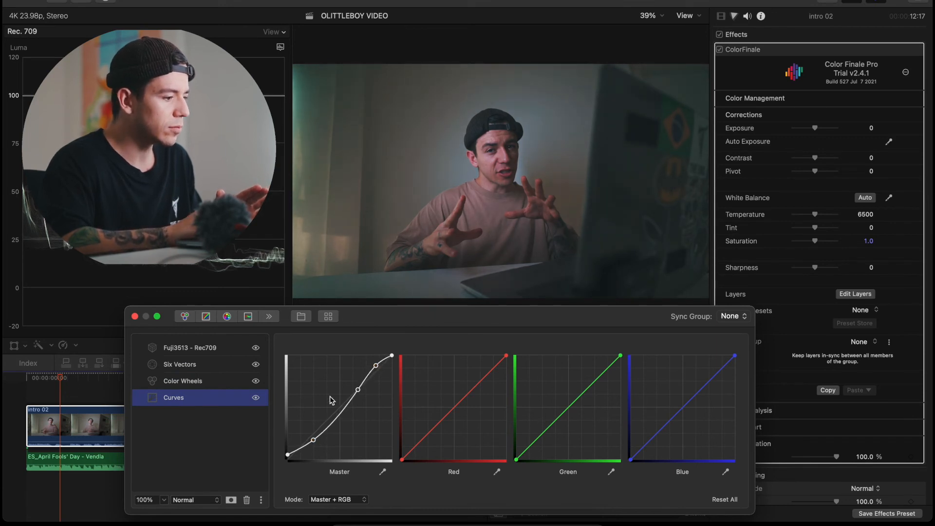
- In the Color Wheels layer, set the Lift master to 0.04, the Gain master to 0.08 and the Gamma master to -0.07
left_click(235, 382)
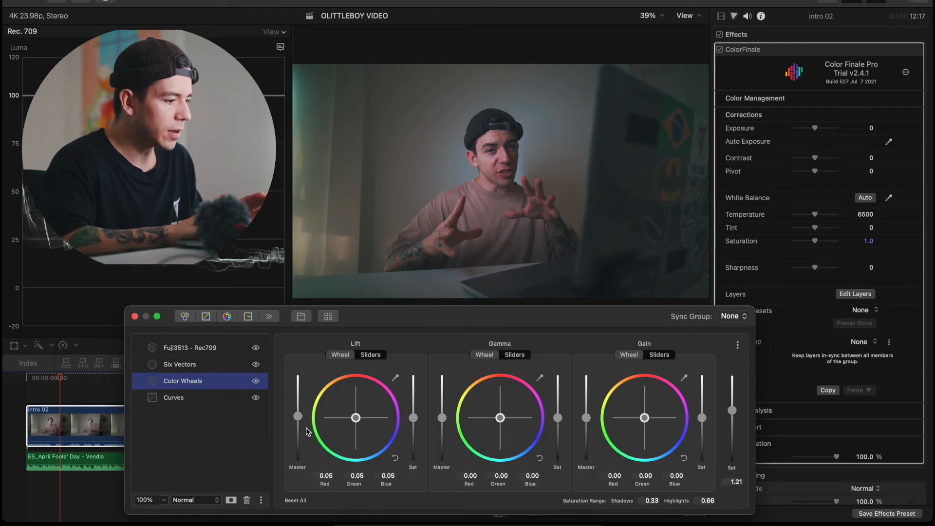
left_click_drag(298, 418, 300, 422)
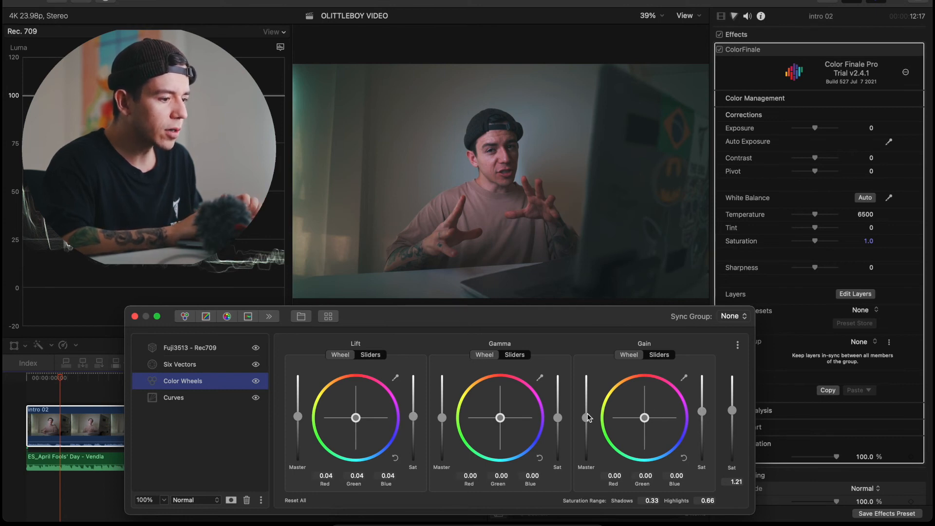
left_click_drag(588, 417, 588, 415)
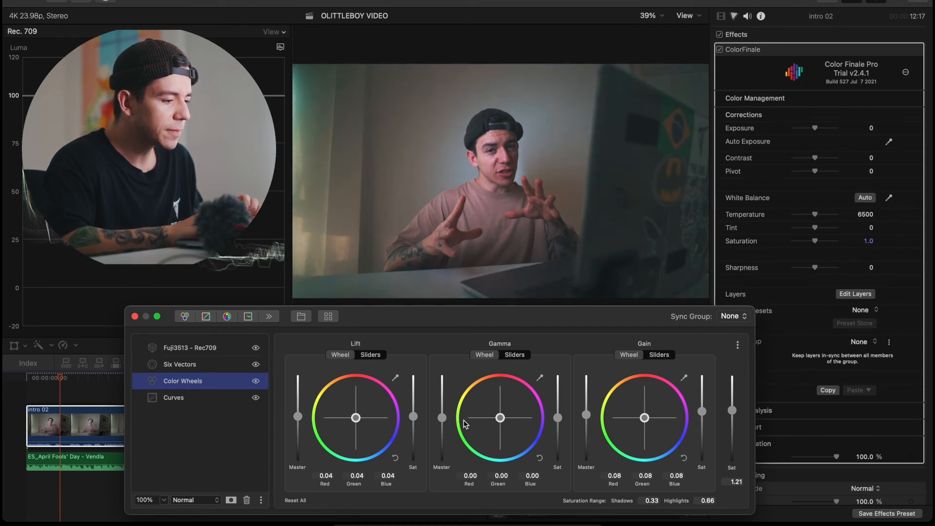
left_click_drag(443, 419, 443, 420)
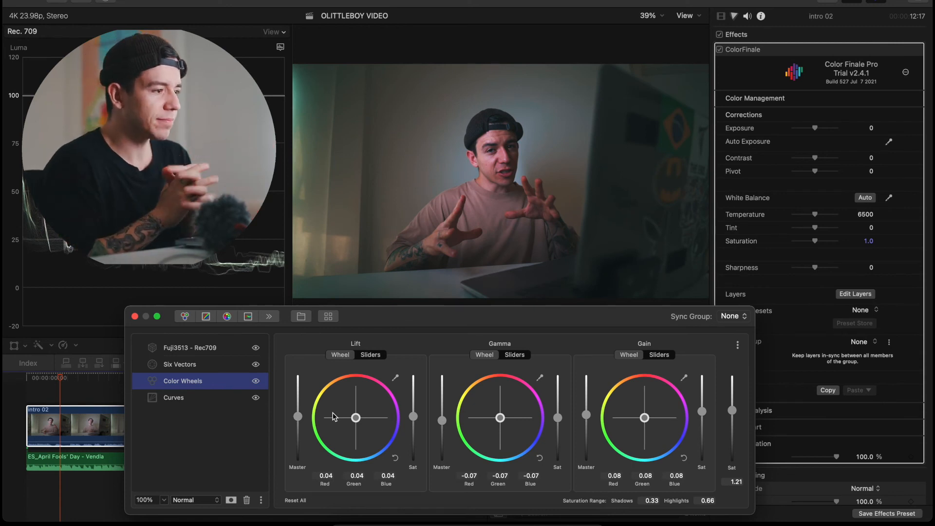
- Compare the intro 02 clip before and after grading by disabling and re-enabling the ColorFinale effect
left_click(238, 344)
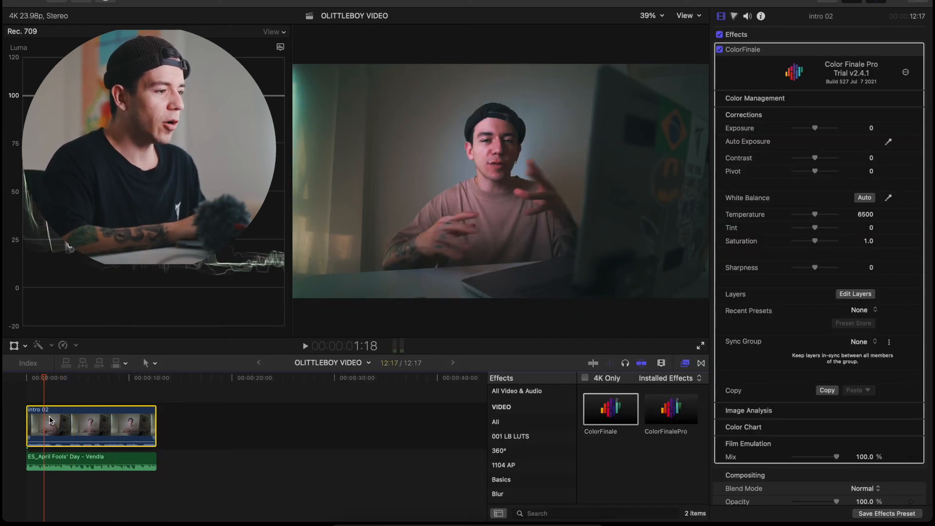
left_click(719, 50)
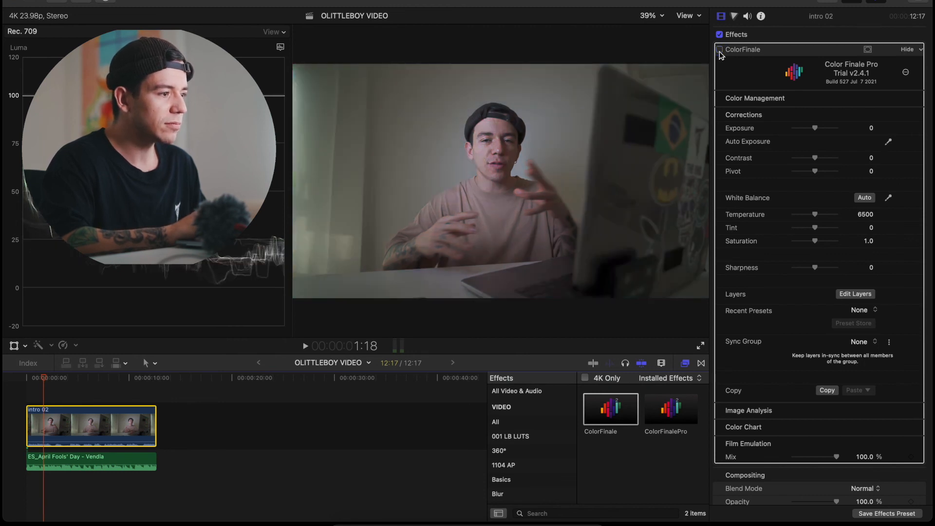
left_click(719, 50)
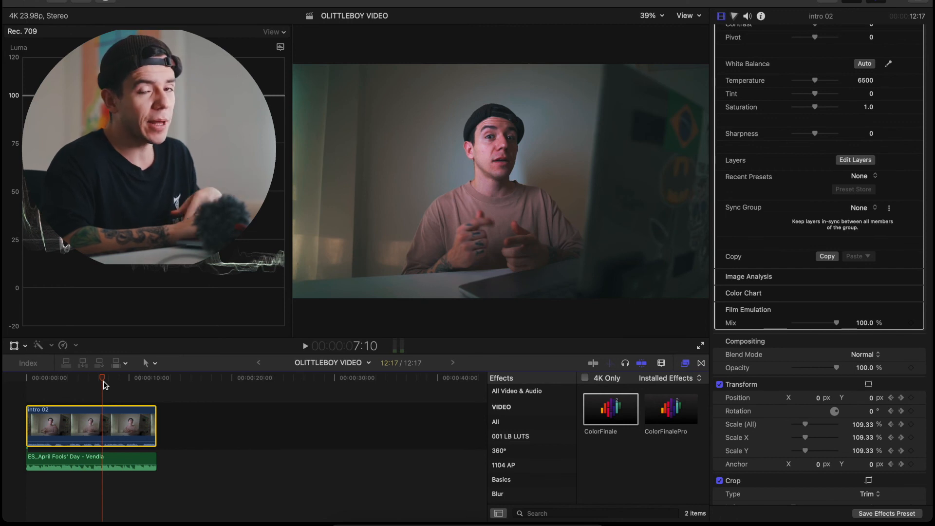
- Review saving the grade as a video effects preset with Transform excluded, look over the available categories, and cancel without saving
scroll(798, 313, "down", 8)
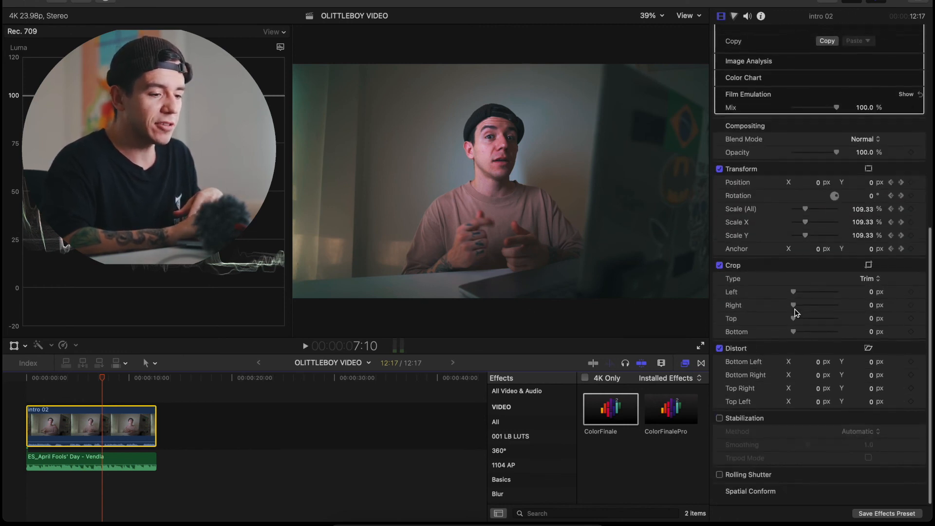
left_click(874, 514)
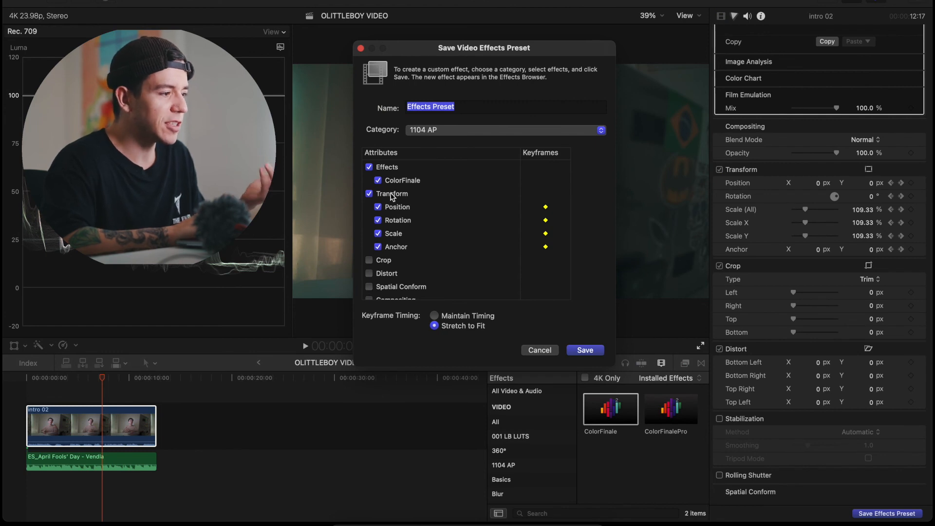
left_click(369, 194)
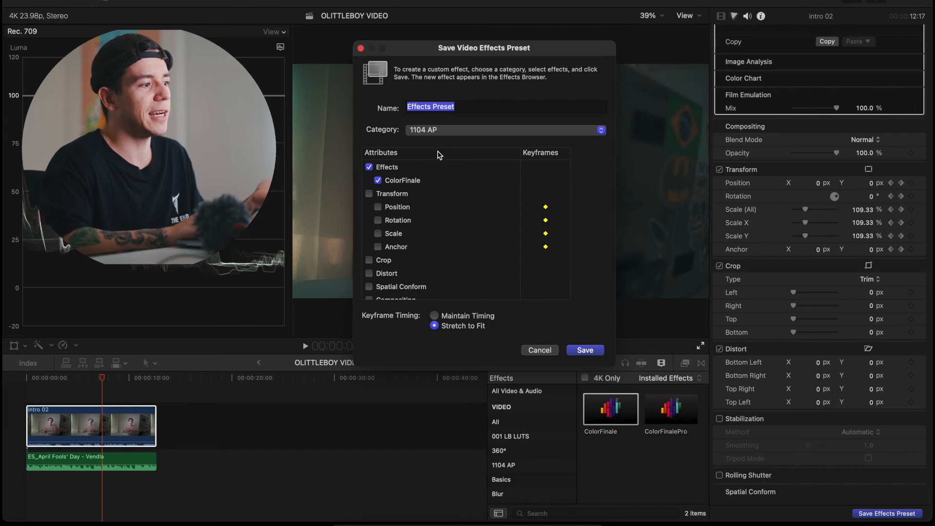
left_click(446, 130)
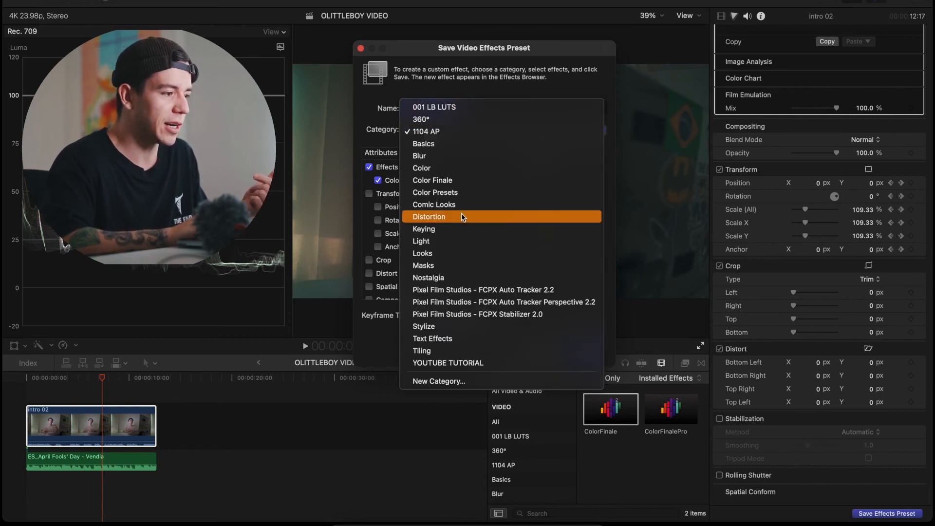
left_click(357, 187)
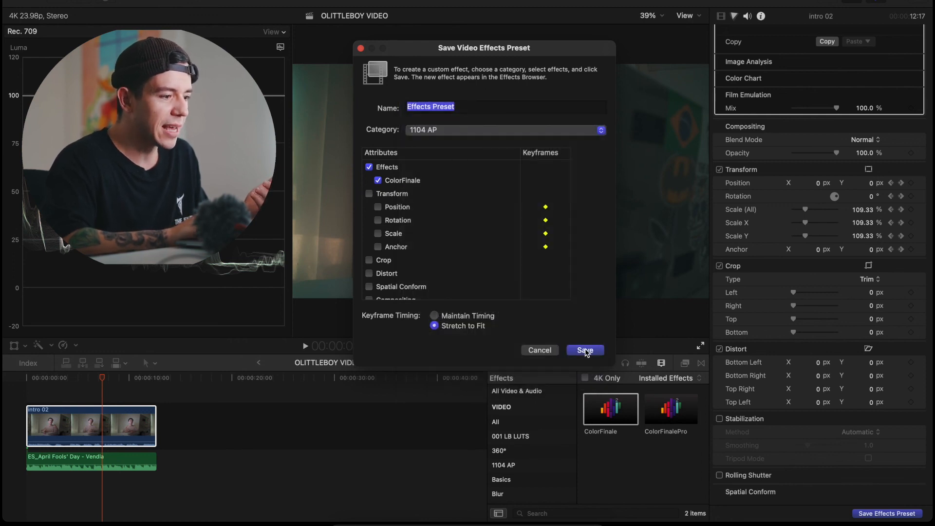
left_click(540, 350)
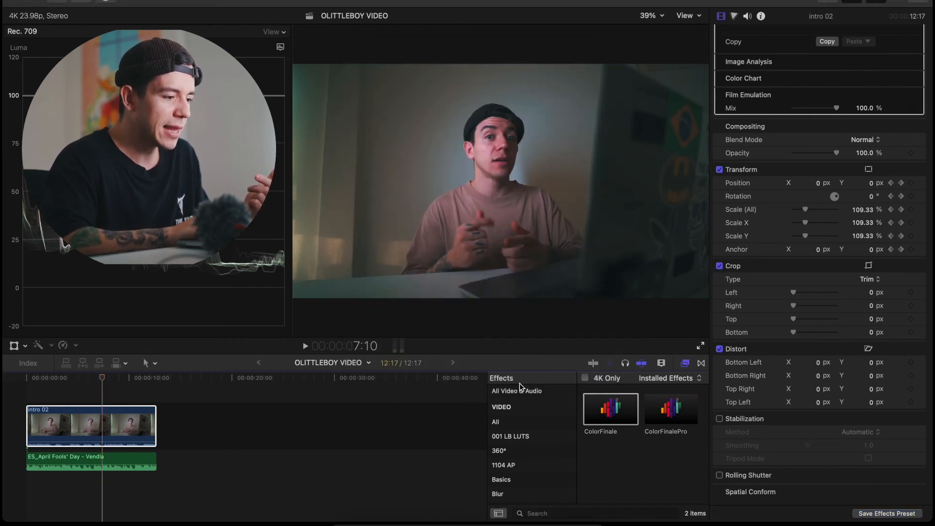
- Show the saved presets in the 001 LB LUTS category of the effects browser
left_click(516, 437)
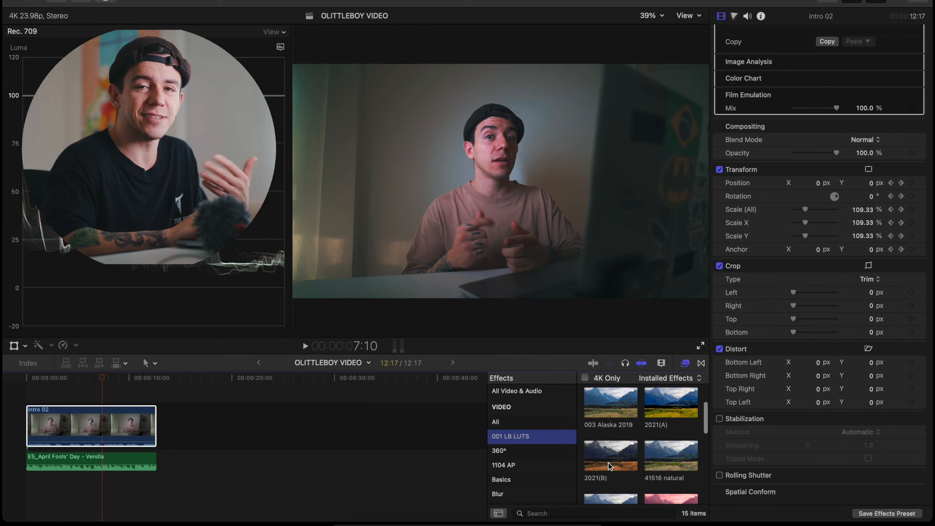
left_click(102, 379)
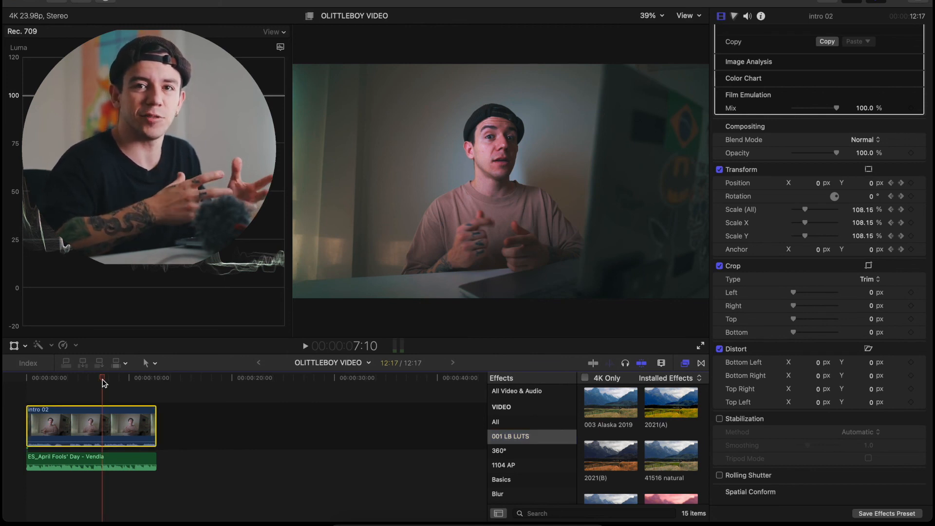